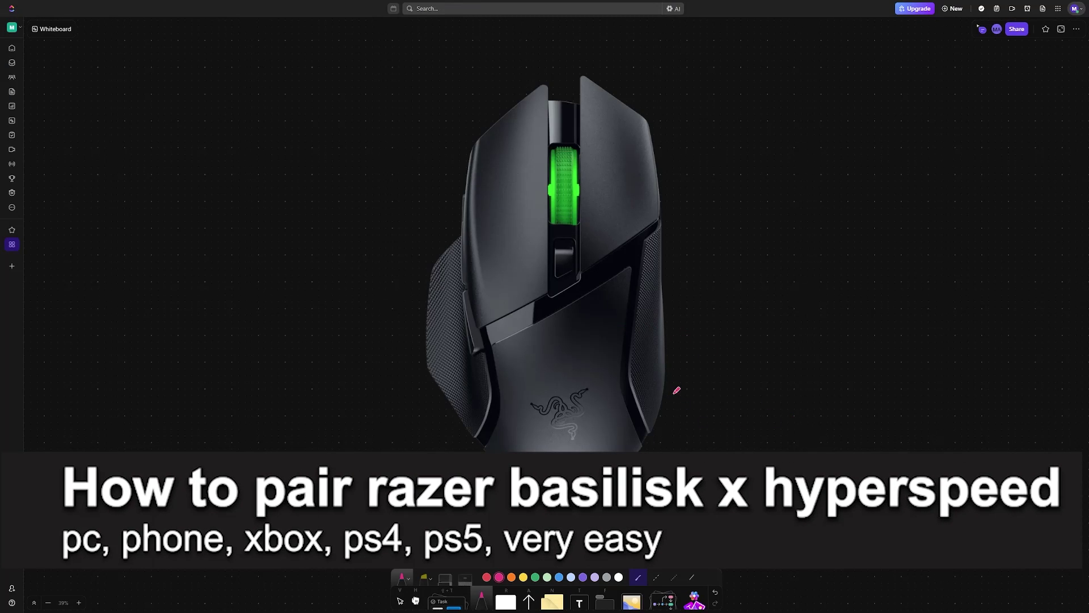
# Handwrite 'Basilisk X Hyperspeed' in pink beside the mouse photo and underline it
pyautogui.moveTo(677, 387)
pyautogui.mouseDown()
pyautogui.moveTo(719, 385)
pyautogui.moveTo(722, 397)
pyautogui.mouseUp()
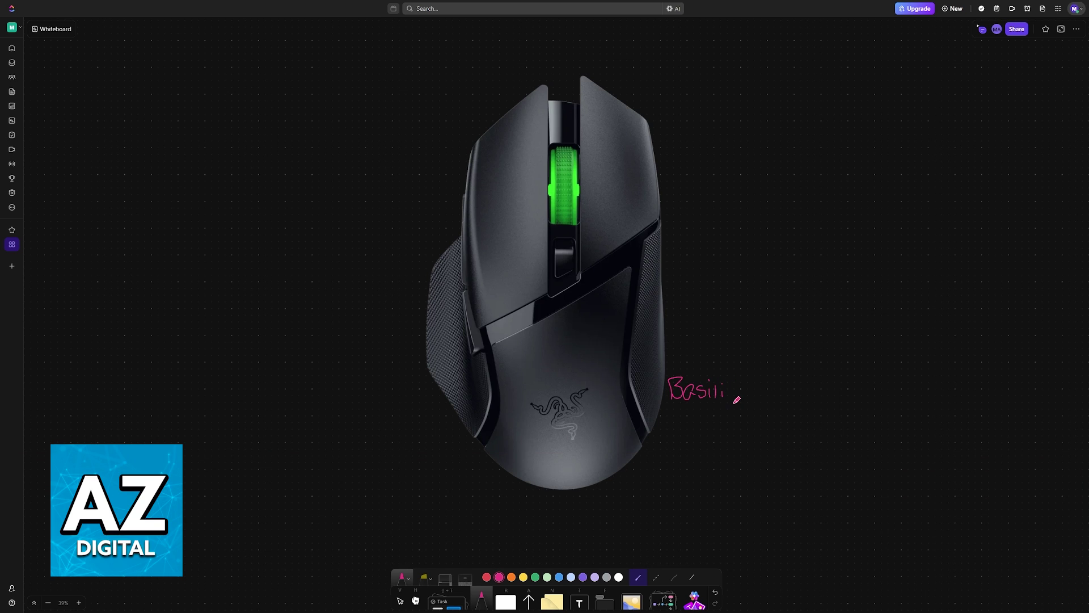
pyautogui.moveTo(735, 381)
pyautogui.mouseDown()
pyautogui.moveTo(747, 391)
pyautogui.moveTo(713, 422)
pyautogui.mouseUp()
pyautogui.moveTo(712, 409); pyautogui.dragTo(669, 461)
pyautogui.moveTo(669, 452); pyautogui.dragTo(679, 450)
pyautogui.moveTo(679, 441)
pyautogui.mouseDown()
pyautogui.moveTo(681, 459)
pyautogui.moveTo(767, 437)
pyautogui.mouseUp()
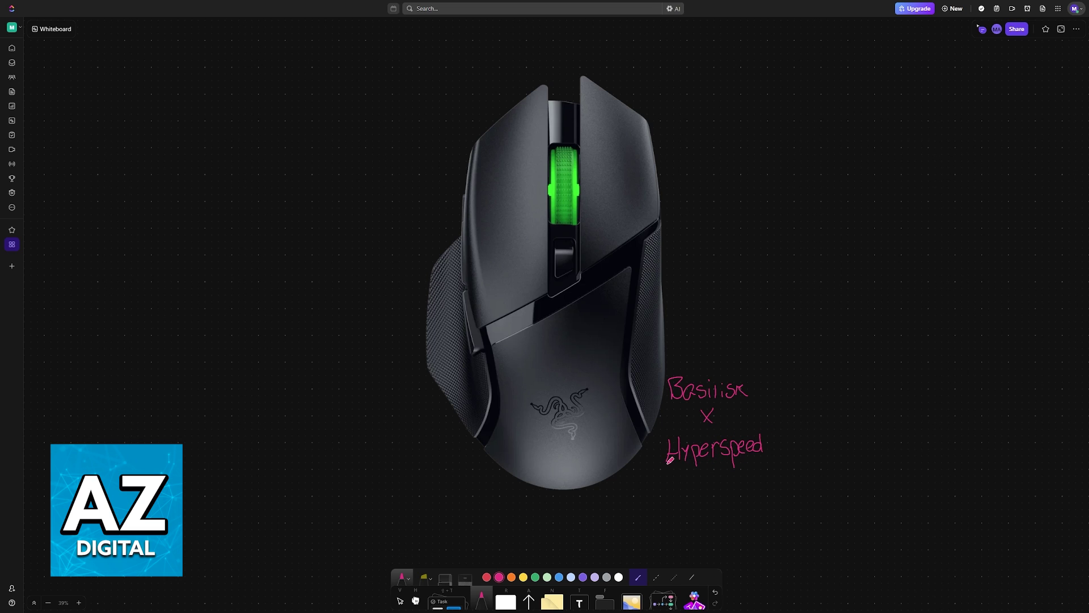
pyautogui.moveTo(660, 465); pyautogui.dragTo(769, 463)
# Write '24GHz', strike it out, and add a circled 'BT' below it
pyautogui.moveTo(670, 245)
pyautogui.mouseDown()
pyautogui.moveTo(682, 263)
pyautogui.moveTo(700, 257)
pyautogui.mouseUp()
pyautogui.moveTo(697, 242)
pyautogui.mouseDown()
pyautogui.moveTo(695, 264)
pyautogui.moveTo(727, 262)
pyautogui.mouseUp()
pyautogui.moveTo(718, 253); pyautogui.dragTo(737, 262)
pyautogui.moveTo(669, 266)
pyautogui.mouseDown()
pyautogui.moveTo(761, 265)
pyautogui.moveTo(746, 253)
pyautogui.moveTo(763, 275)
pyautogui.mouseUp()
pyautogui.moveTo(698, 286)
pyautogui.mouseDown()
pyautogui.moveTo(698, 305)
pyautogui.moveTo(723, 288)
pyautogui.mouseUp()
pyautogui.moveTo(714, 290)
pyautogui.mouseDown()
pyautogui.moveTo(713, 305)
pyautogui.moveTo(696, 307)
pyautogui.moveTo(720, 282)
pyautogui.mouseUp()
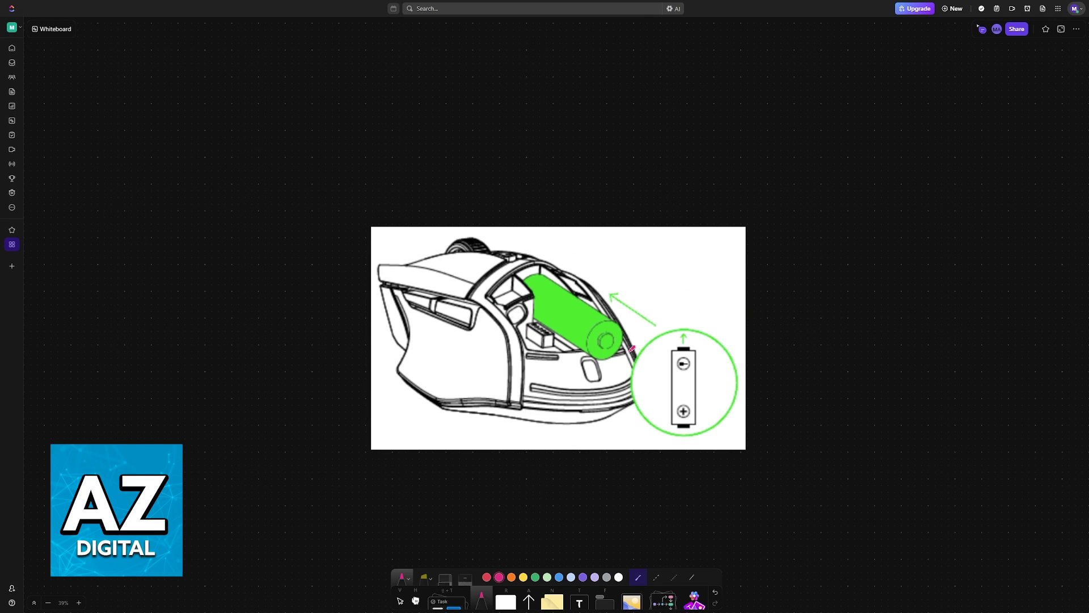
# Draw a pink line along the battery compartment cover in the battery diagram
pyautogui.moveTo(495, 294)
pyautogui.mouseDown()
pyautogui.moveTo(546, 393)
pyautogui.moveTo(544, 252)
pyautogui.moveTo(566, 253)
pyautogui.moveTo(587, 276)
pyautogui.mouseUp()
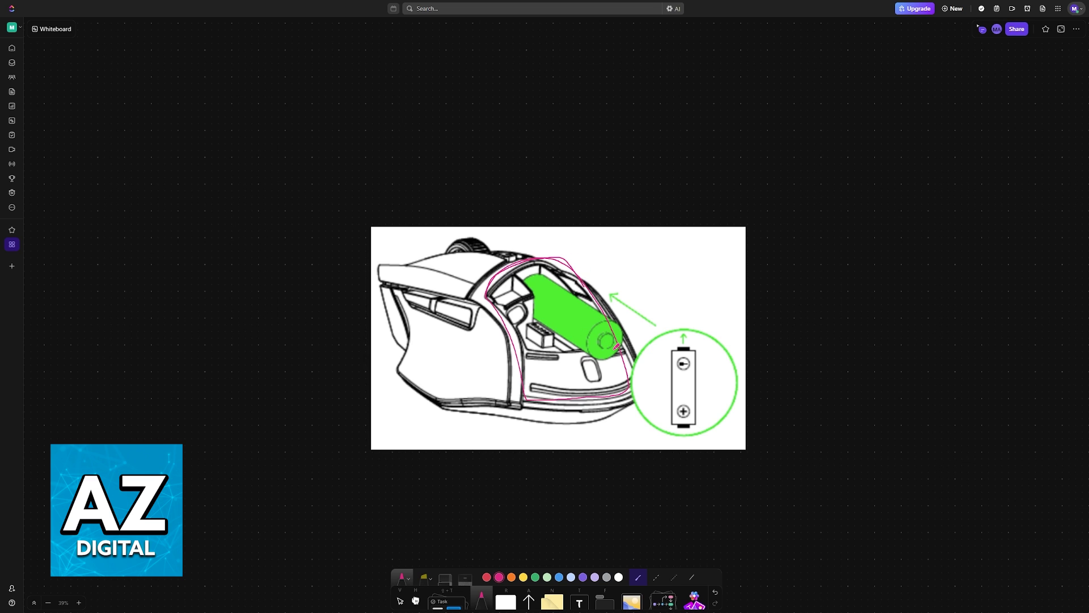
pyautogui.scroll(-5, 618, 347)
pyautogui.scroll(-2, 619, 347)
pyautogui.keyDown('ctrl'); pyautogui.scroll(2, 579, 376); pyautogui.keyUp('ctrl')
pyautogui.keyDown('ctrl'); pyautogui.scroll(3, 580, 376); pyautogui.keyUp('ctrl')
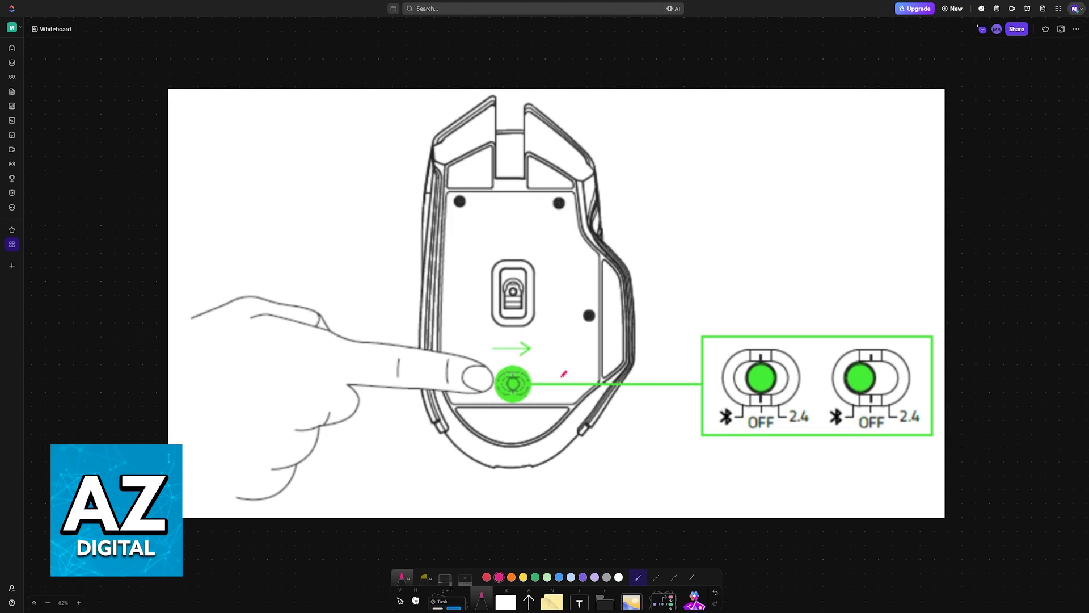
pyautogui.scroll(-1, 564, 374)
# Draw pink curved arrows around the left switch and circle its Bluetooth icon
pyautogui.moveTo(759, 306)
pyautogui.mouseDown()
pyautogui.moveTo(759, 295)
pyautogui.moveTo(732, 303)
pyautogui.moveTo(738, 299)
pyautogui.mouseUp()
pyautogui.moveTo(716, 371)
pyautogui.mouseDown()
pyautogui.moveTo(736, 354)
pyautogui.moveTo(739, 387)
pyautogui.mouseUp()
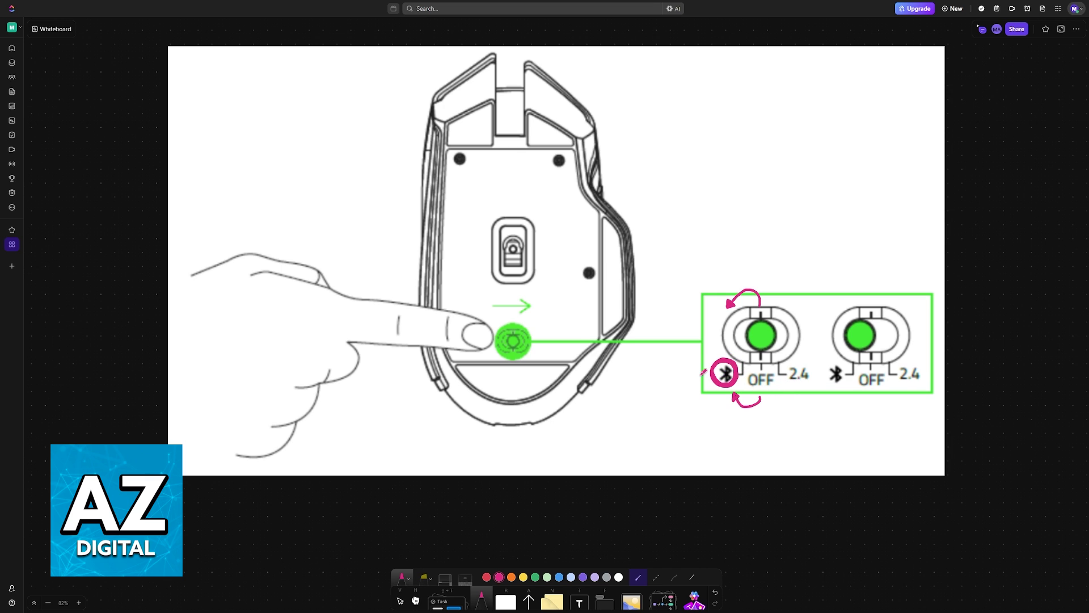
pyautogui.moveTo(769, 271); pyautogui.dragTo(769, 274)
pyautogui.moveTo(764, 264)
pyautogui.mouseDown()
pyautogui.moveTo(785, 248)
pyautogui.moveTo(771, 282)
pyautogui.mouseUp()
pyautogui.scroll(-10, 782, 300)
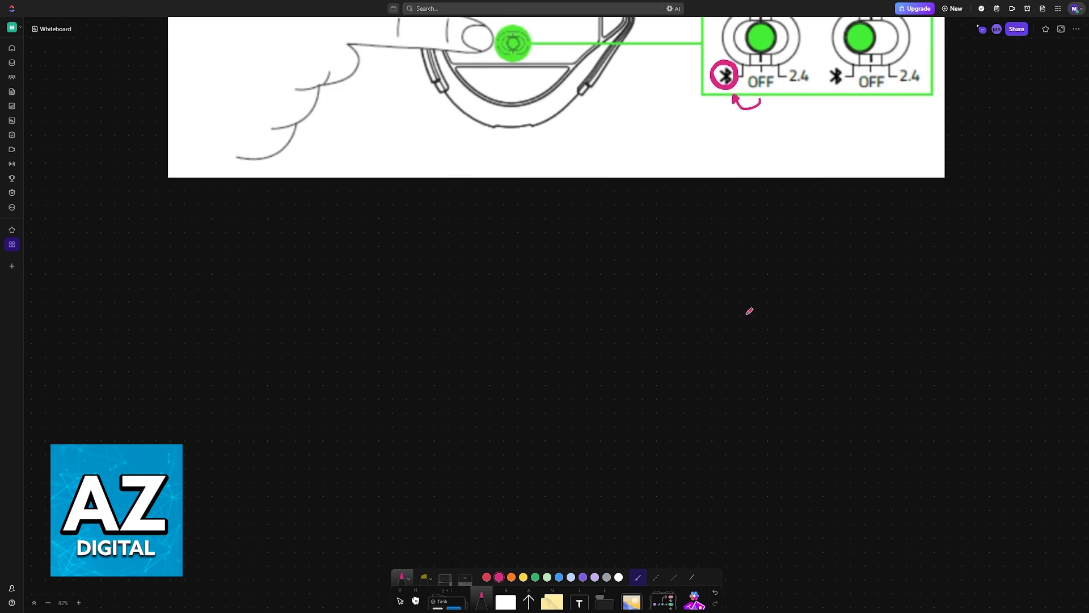
pyautogui.scroll(-10, 742, 314)
pyautogui.scroll(-4, 666, 319)
pyautogui.scroll(-2, 623, 312)
pyautogui.scroll(-1, 604, 317)
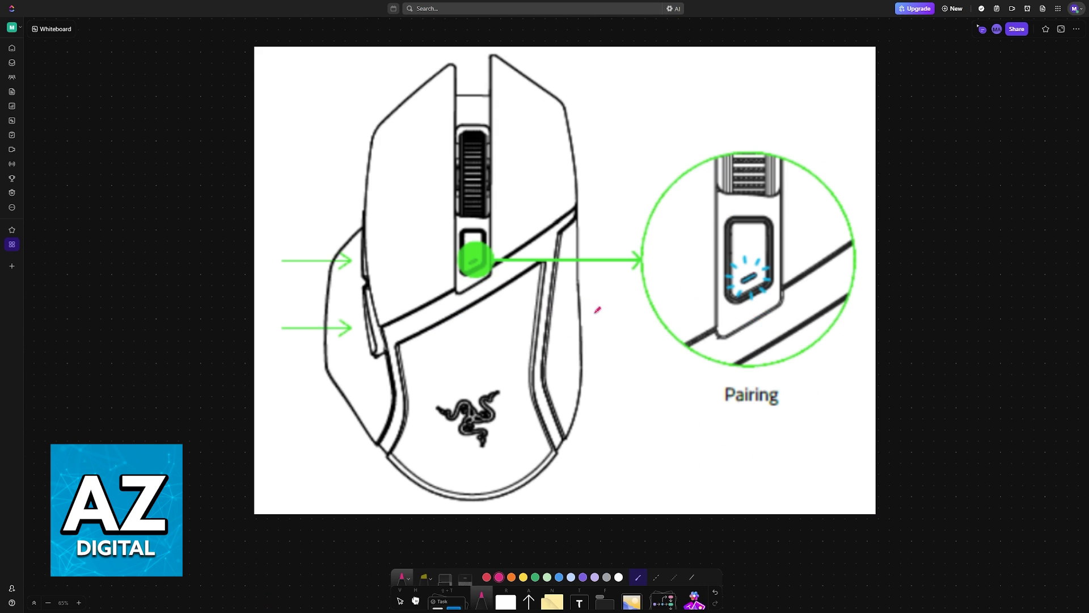
# Add a Bluetooth symbol, outline both side buttons, and circle the button below the wheel
pyautogui.moveTo(599, 383)
pyautogui.mouseDown()
pyautogui.moveTo(612, 401)
pyautogui.moveTo(591, 349)
pyautogui.mouseUp()
pyautogui.moveTo(376, 354); pyautogui.dragTo(363, 336)
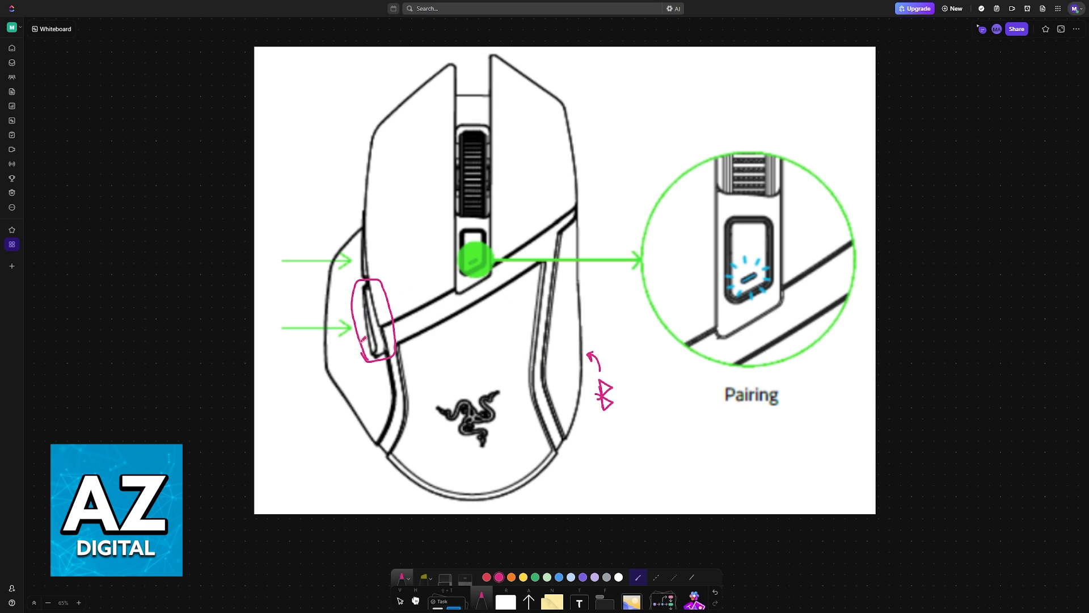
pyautogui.moveTo(357, 281); pyautogui.dragTo(379, 279)
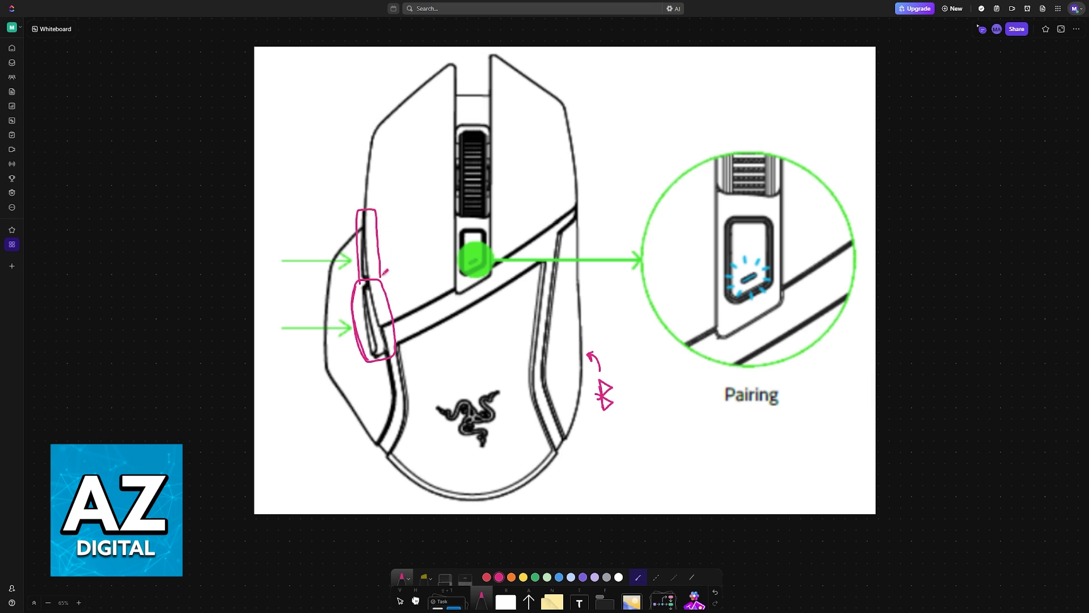
pyautogui.moveTo(454, 254)
pyautogui.mouseDown()
pyautogui.moveTo(490, 271)
pyautogui.moveTo(470, 223)
pyautogui.moveTo(455, 259)
pyautogui.moveTo(406, 278)
pyautogui.mouseUp()
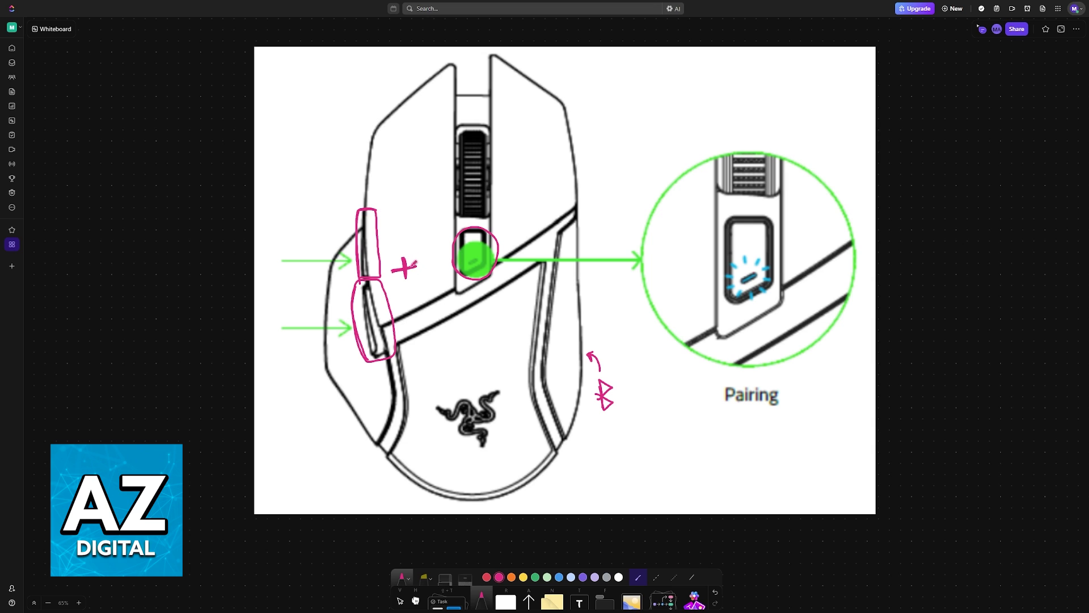
# Draw a 3sec clock, an arrow to the blue LED, and underline 'Pairing'
pyautogui.moveTo(397, 174)
pyautogui.mouseDown()
pyautogui.moveTo(425, 186)
pyautogui.moveTo(474, 183)
pyautogui.mouseUp()
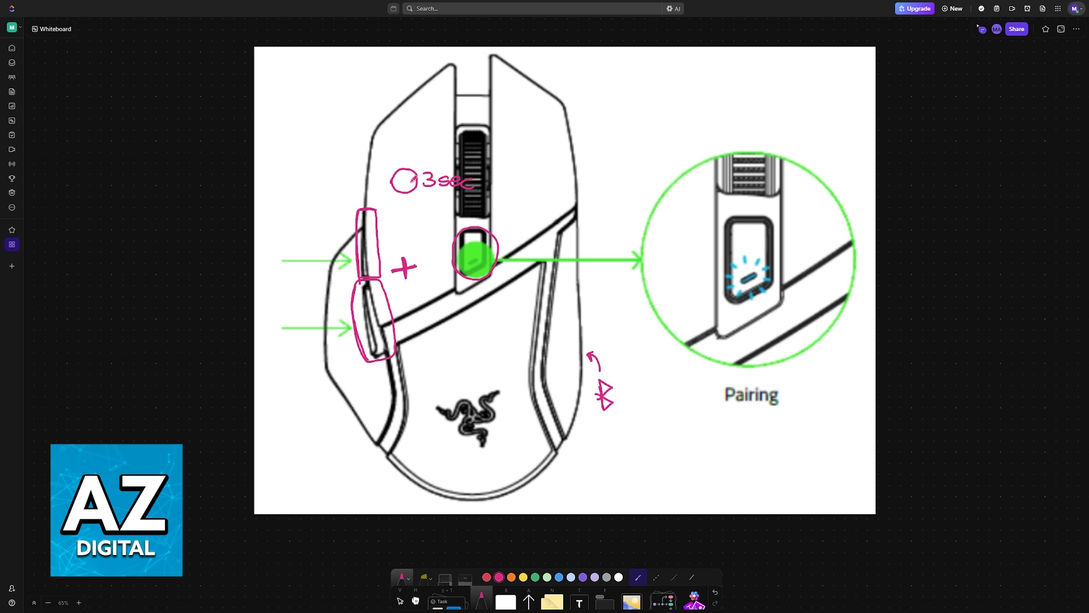
pyautogui.moveTo(401, 174); pyautogui.dragTo(410, 178)
pyautogui.moveTo(789, 346)
pyautogui.mouseDown()
pyautogui.moveTo(753, 307)
pyautogui.moveTo(766, 265)
pyautogui.mouseUp()
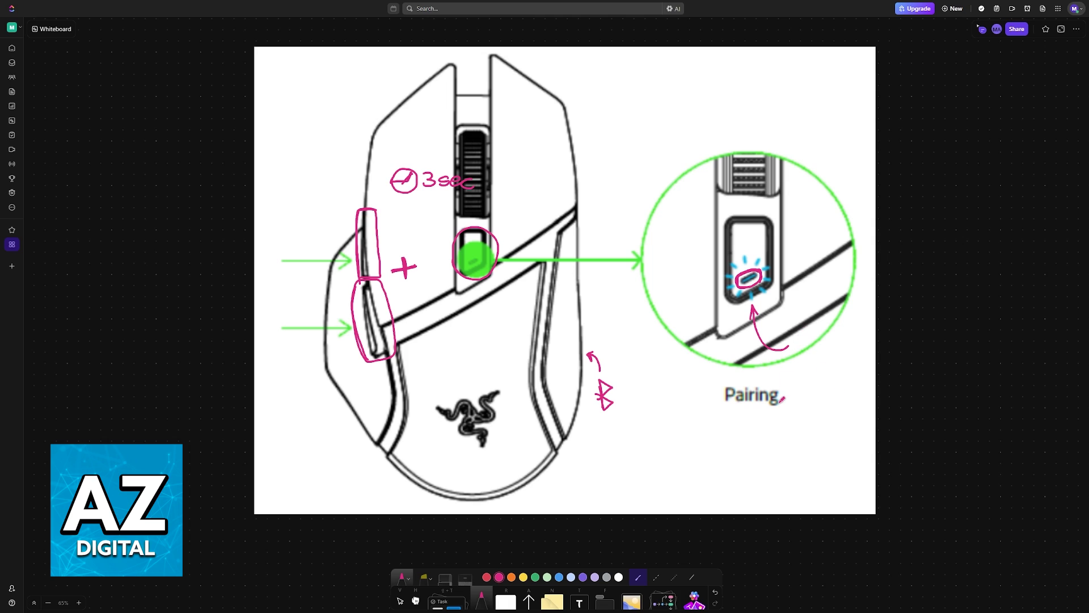
pyautogui.click(770, 432)
pyautogui.moveTo(720, 407)
pyautogui.mouseDown()
pyautogui.moveTo(804, 404)
pyautogui.moveTo(767, 425)
pyautogui.mouseUp()
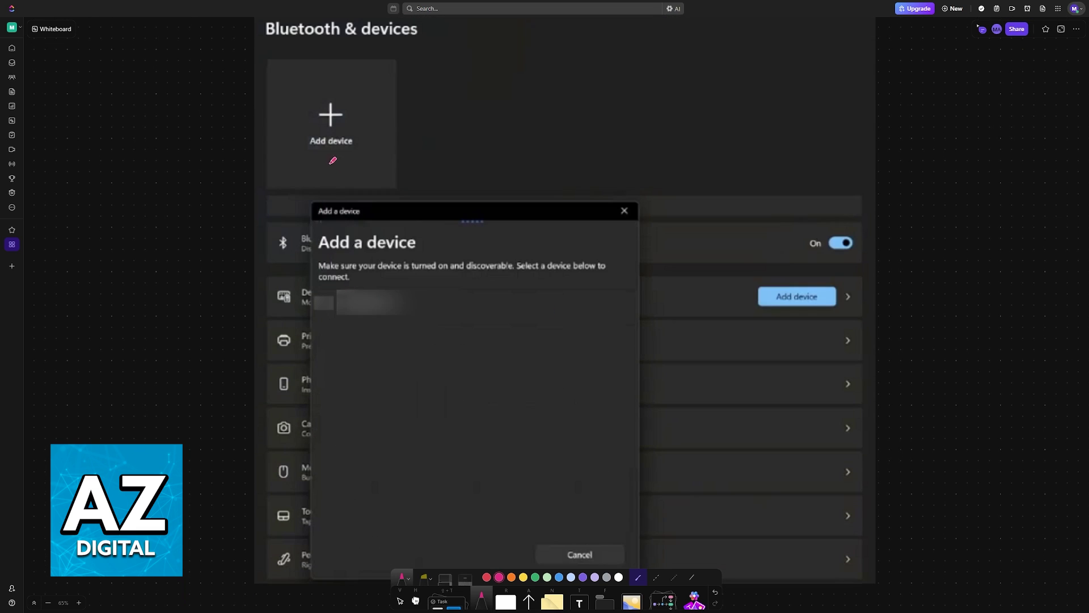
# Circle the Add device tile and write an underlined 'Razer' in the blurred device row
pyautogui.moveTo(307, 136); pyautogui.dragTo(349, 98)
pyautogui.moveTo(342, 294)
pyautogui.mouseDown()
pyautogui.moveTo(341, 314)
pyautogui.moveTo(399, 302)
pyautogui.mouseUp()
pyautogui.moveTo(341, 320); pyautogui.dragTo(408, 319)
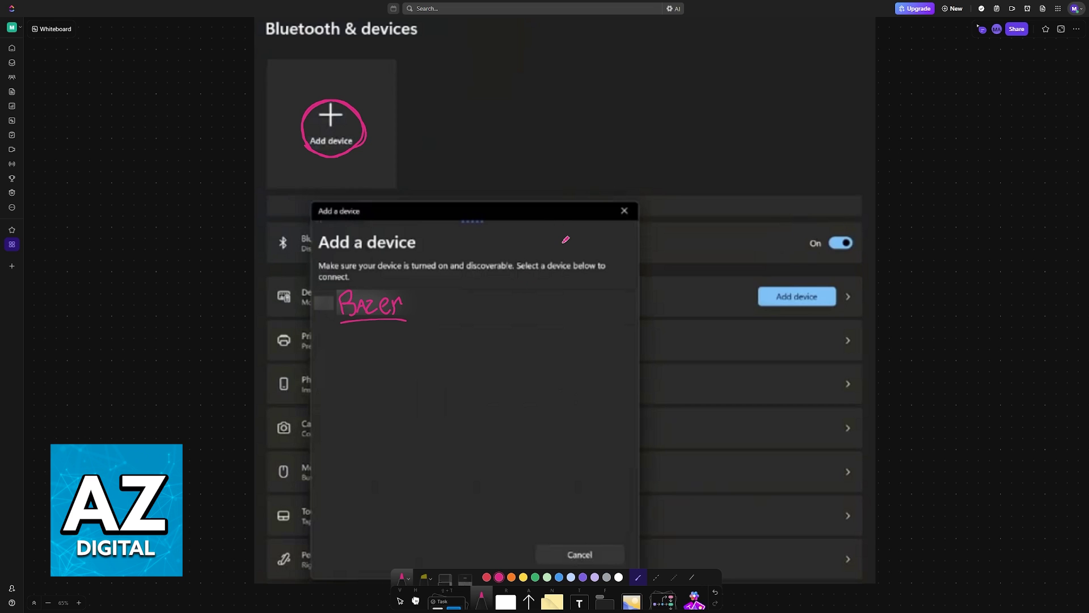
pyautogui.scroll(-5, 566, 243)
pyautogui.scroll(-5, 567, 245)
pyautogui.scroll(-3, 566, 245)
pyautogui.scroll(-1, 681, 243)
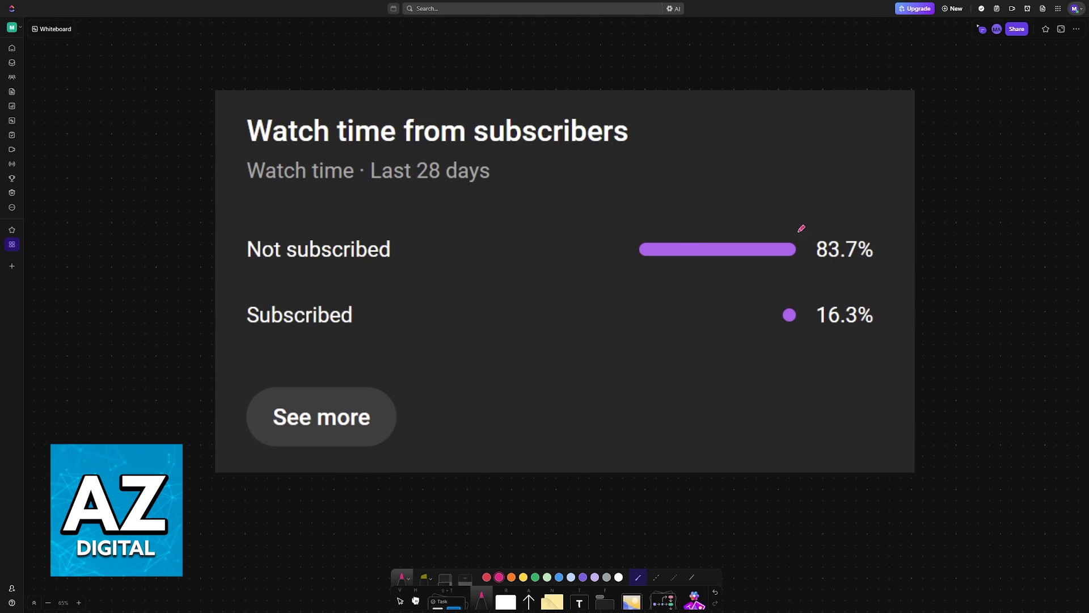
# Box and cross out 83.7%, underline Not subscribed, and underline 16.3% with a check-mark arrow
pyautogui.moveTo(817, 261)
pyautogui.mouseDown()
pyautogui.moveTo(889, 259)
pyautogui.moveTo(886, 226)
pyautogui.moveTo(829, 229)
pyautogui.moveTo(819, 248)
pyautogui.moveTo(812, 238)
pyautogui.moveTo(866, 230)
pyautogui.mouseUp()
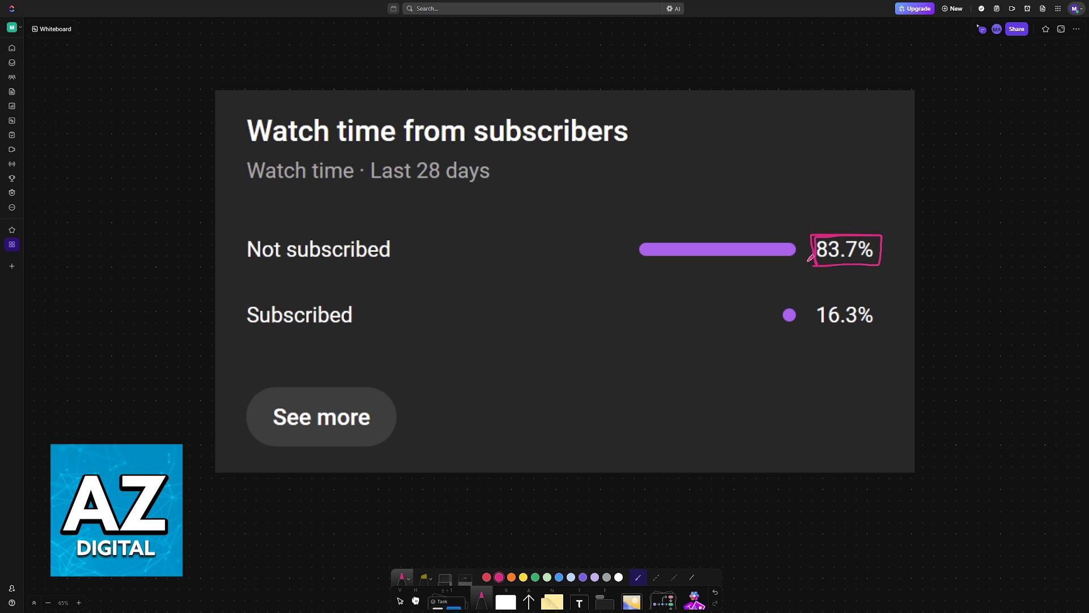
pyautogui.moveTo(812, 261); pyautogui.dragTo(817, 230)
pyautogui.moveTo(228, 270); pyautogui.dragTo(436, 265)
pyautogui.moveTo(890, 251)
pyautogui.mouseDown()
pyautogui.moveTo(938, 234)
pyautogui.moveTo(940, 217)
pyautogui.mouseUp()
pyautogui.moveTo(867, 231)
pyautogui.mouseDown()
pyautogui.moveTo(818, 265)
pyautogui.moveTo(875, 268)
pyautogui.mouseUp()
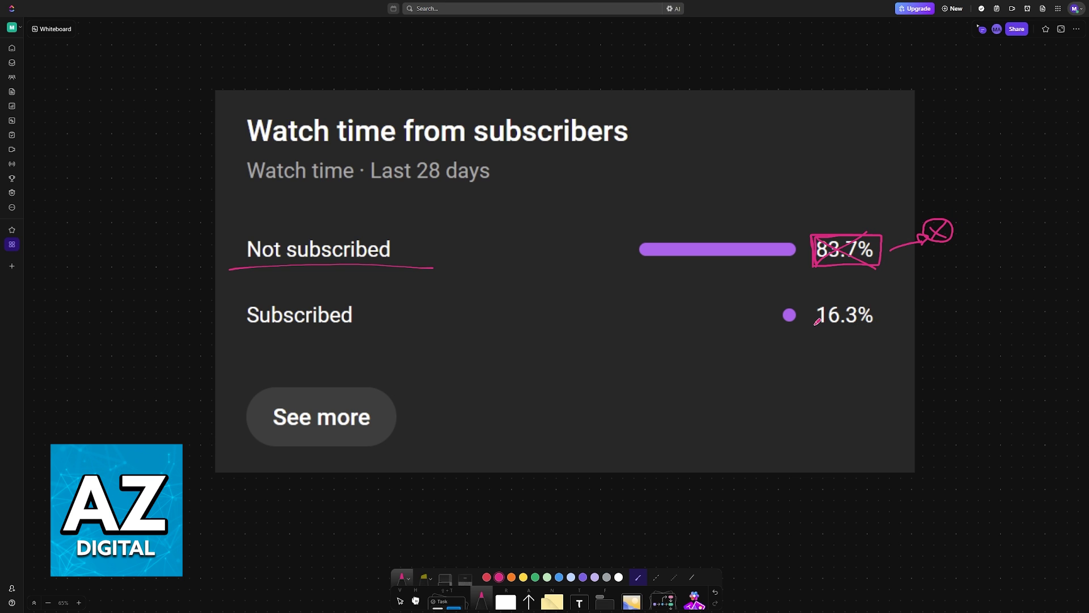
pyautogui.moveTo(815, 322)
pyautogui.mouseDown()
pyautogui.moveTo(924, 335)
pyautogui.moveTo(913, 309)
pyautogui.moveTo(935, 296)
pyautogui.mouseUp()
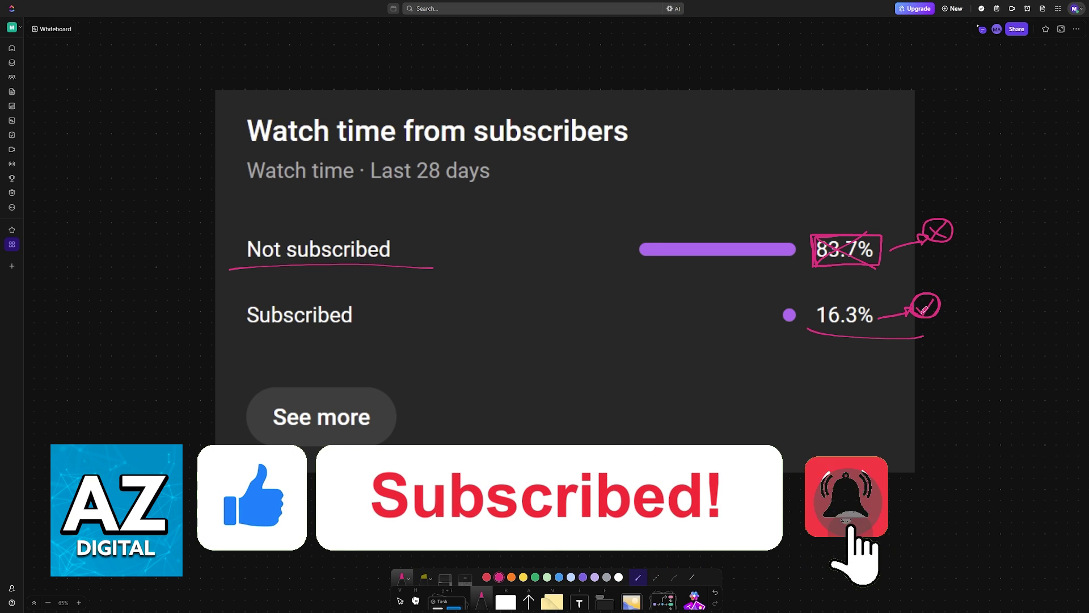